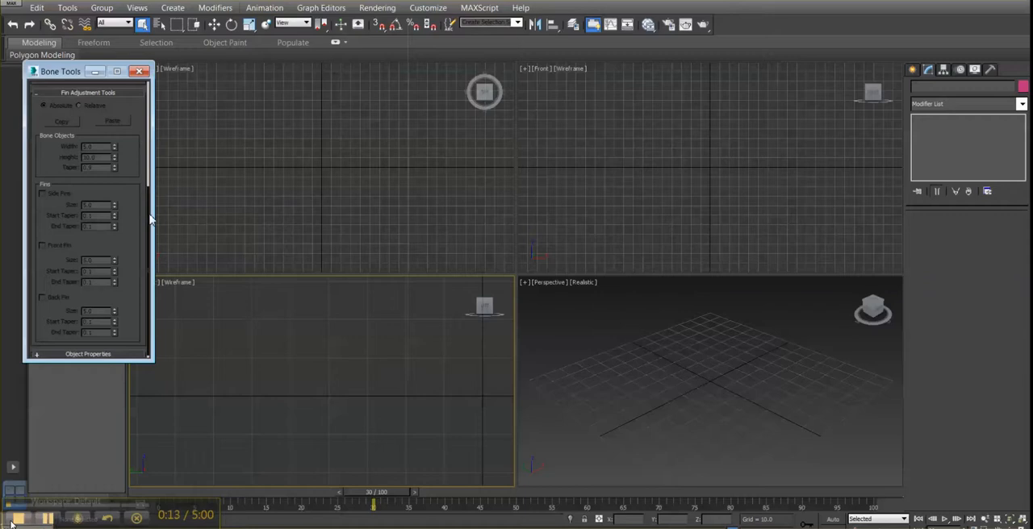
- Create a straight chain of two long bones plus an end bone along the horizontal axis in the Left view, with 3D snapping enabled
scroll(89, 178, "up", 5)
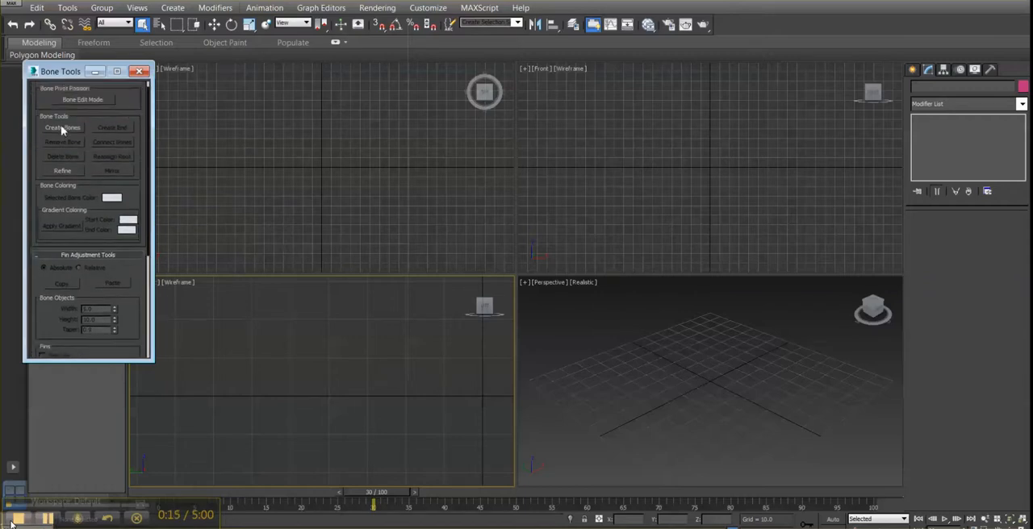
left_click(63, 128)
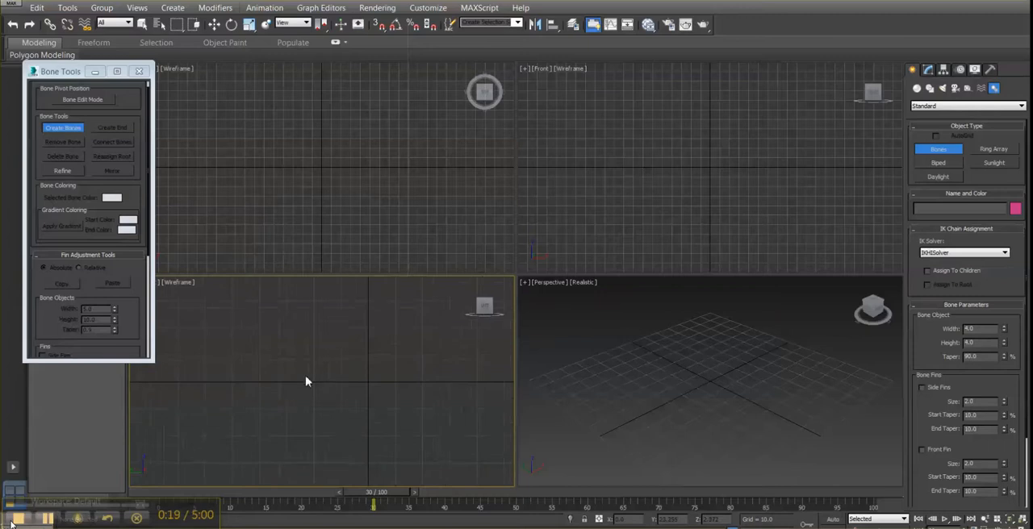
left_click(380, 25)
middle_click_drag(288, 392, 262, 383)
scroll(261, 382, "down", 2)
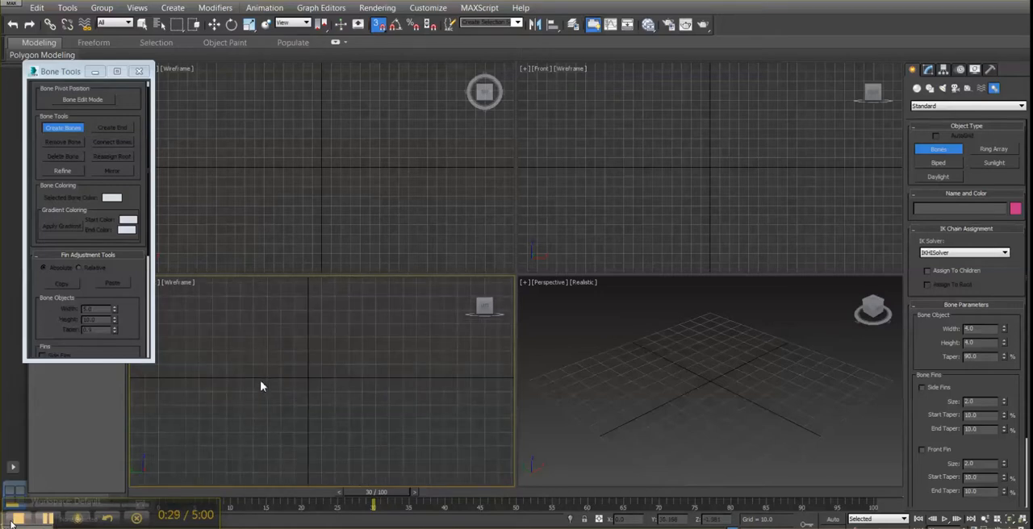
left_click(212, 380)
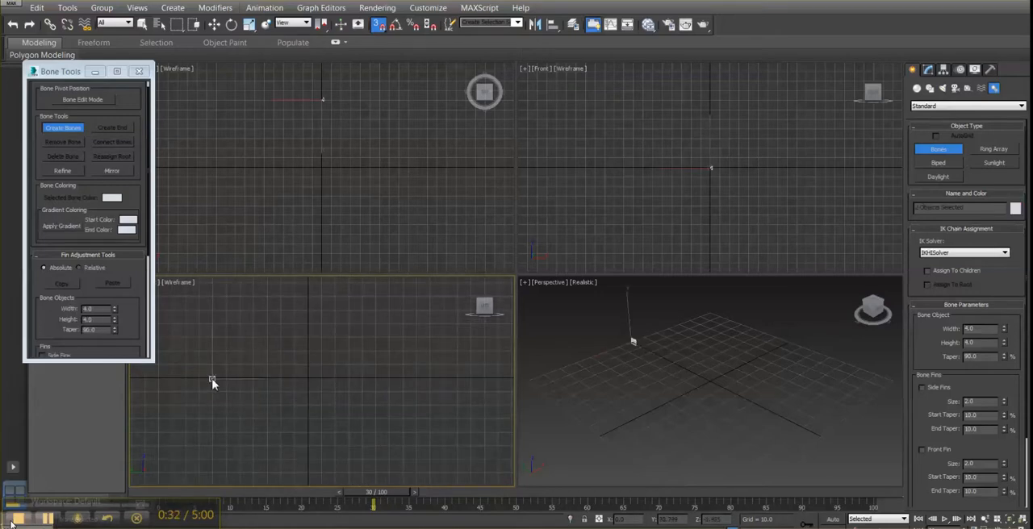
left_click(309, 385)
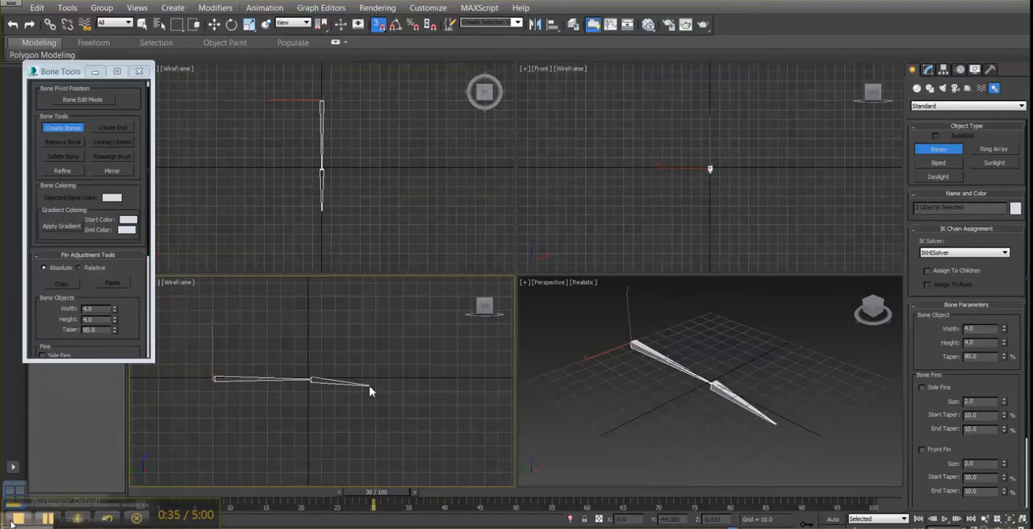
left_click(403, 380)
right_click(403, 380)
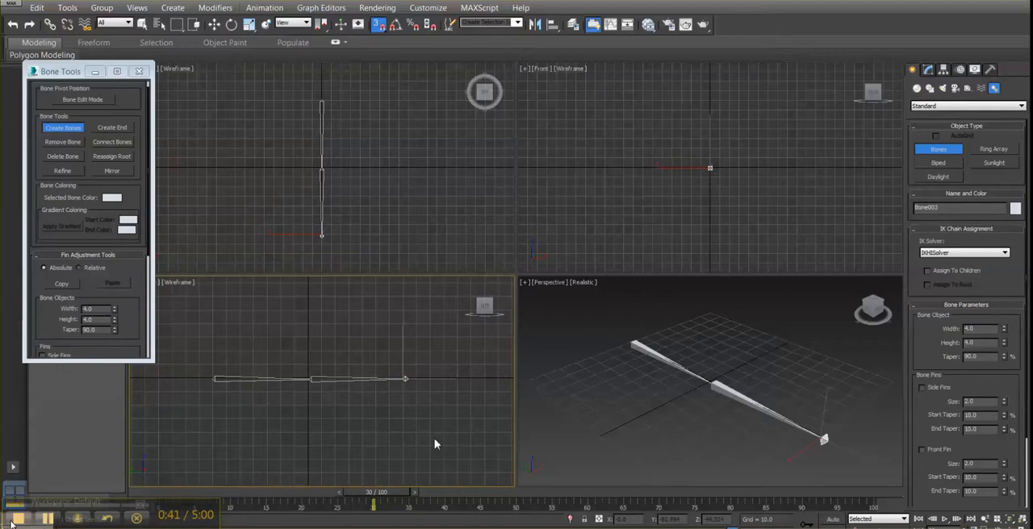
left_click(139, 71)
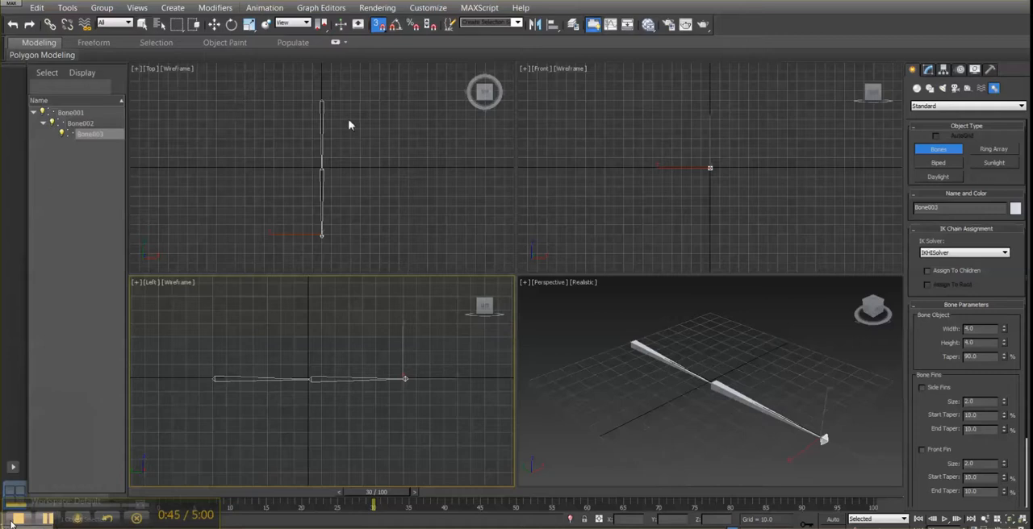
- Create an upright cylinder beside the bone chain in the Perspective view, with a radius of about 7 and a height of about 40
left_click(916, 88)
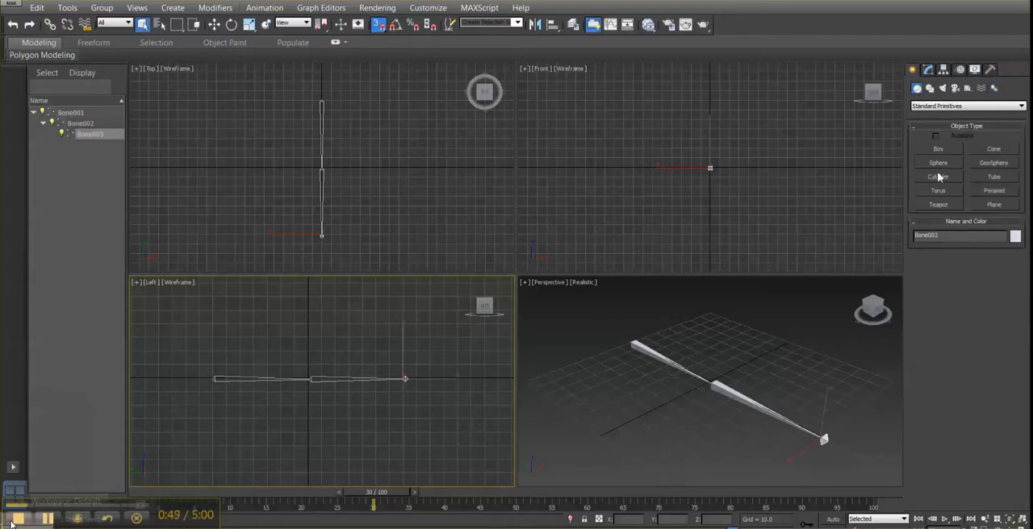
left_click(937, 176)
left_click_drag(597, 407, 600, 405)
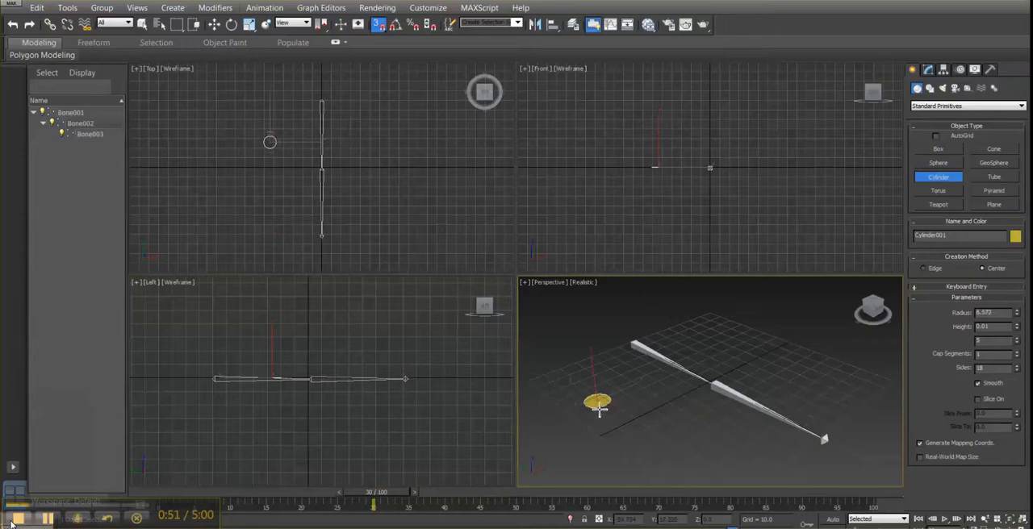
left_click(600, 335)
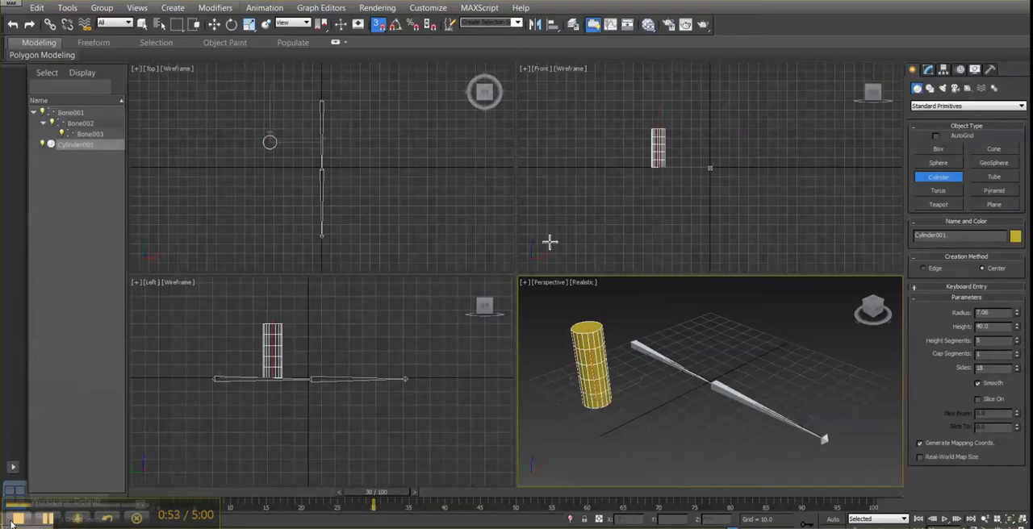
- Disable snapping and rotate the cylinder in the Left view so it lies roughly parallel to the bone chain
key("s")
left_click(231, 25)
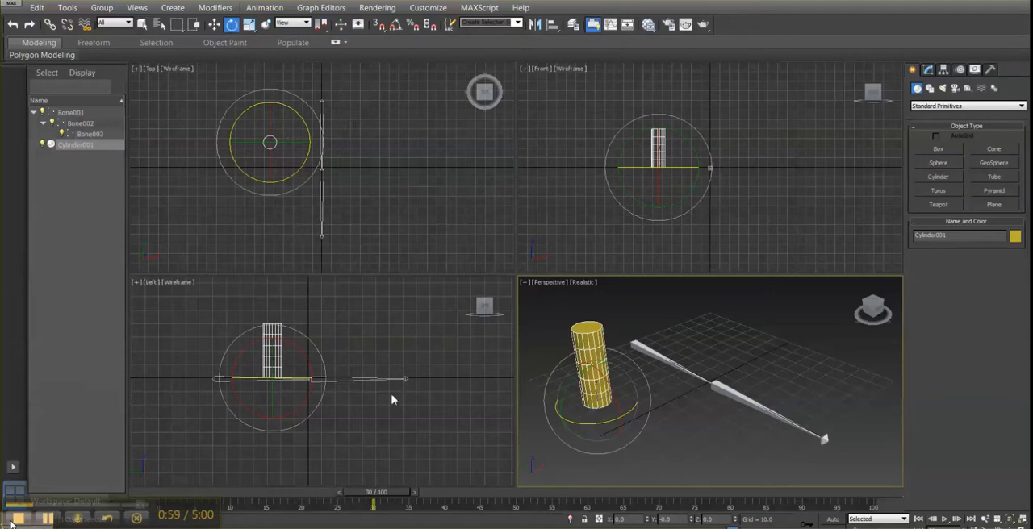
left_click_drag(302, 357, 202, 325)
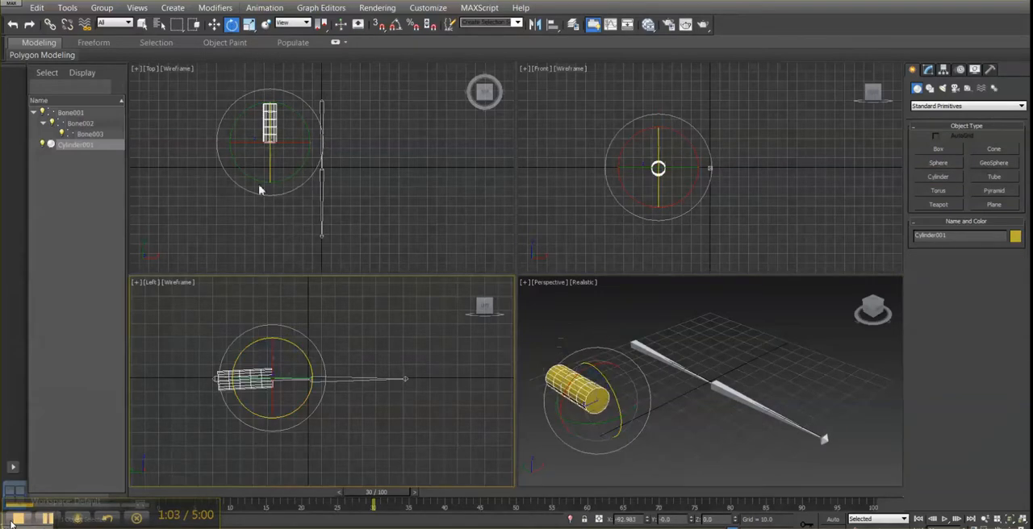
- Move the cylinder along and across the bone chain in the Left and Top views so it surrounds the first bone
left_click(214, 25)
left_click_drag(316, 378, 336, 378)
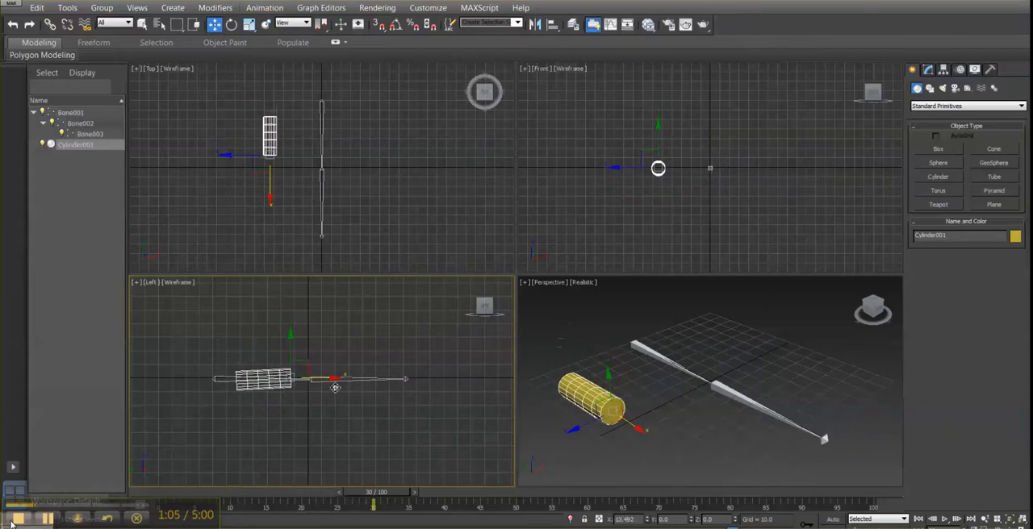
right_click(382, 192)
left_click_drag(306, 158, 358, 158)
left_click(323, 107)
left_click_drag(322, 109, 322, 109)
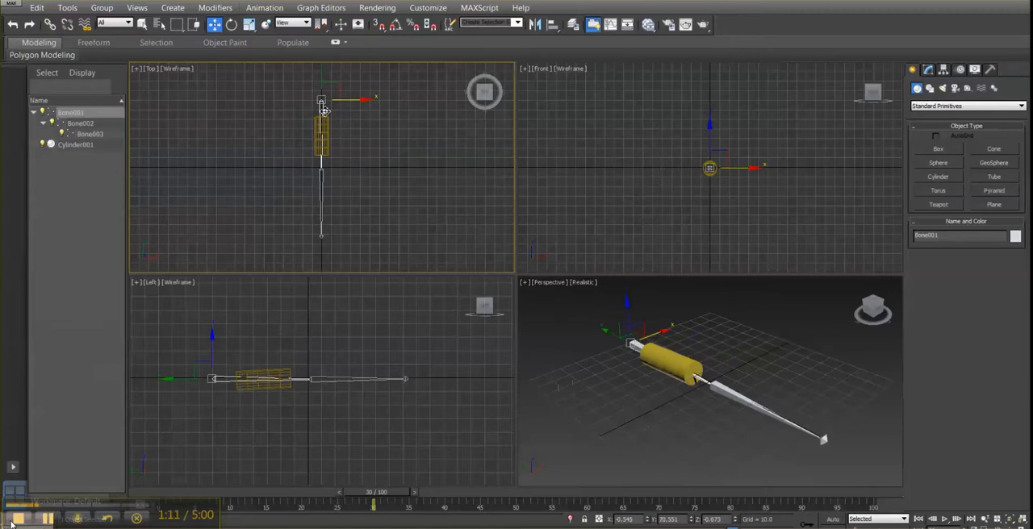
key("ctrl+z")
key("ctrl+z")
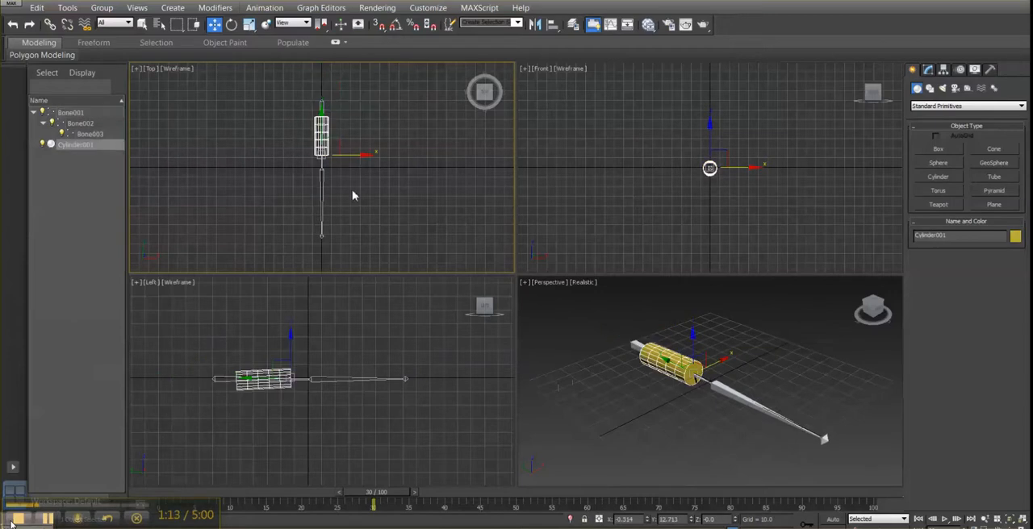
- Shift the cylinder slightly along the first bone toward the root of the chain in the Top view
scroll(353, 195, "up", 2)
middle_click_drag(342, 95, 360, 171)
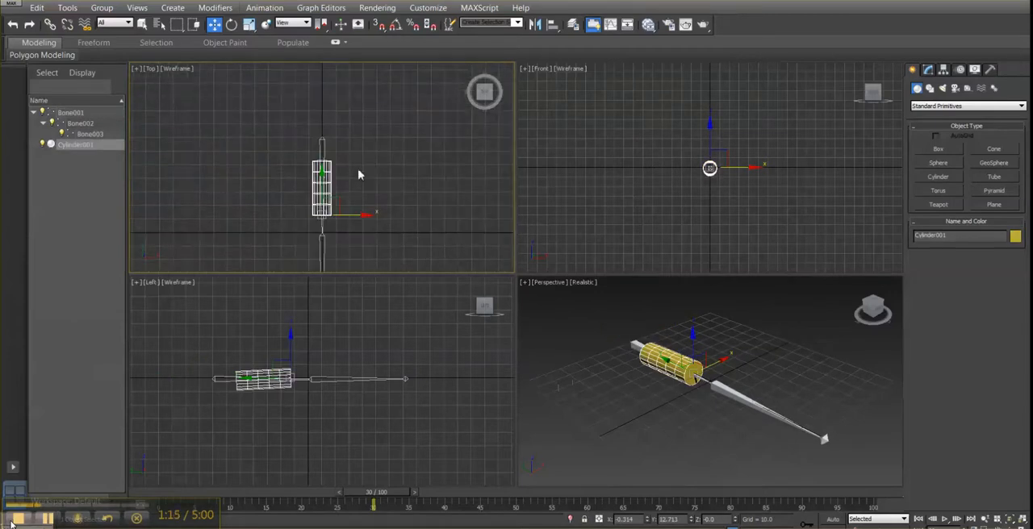
left_click(323, 170)
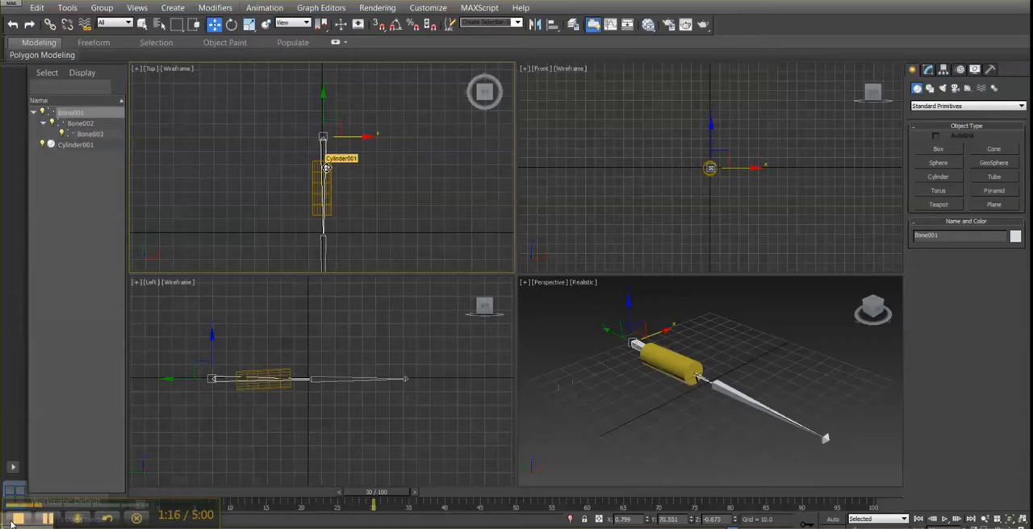
left_click(324, 170)
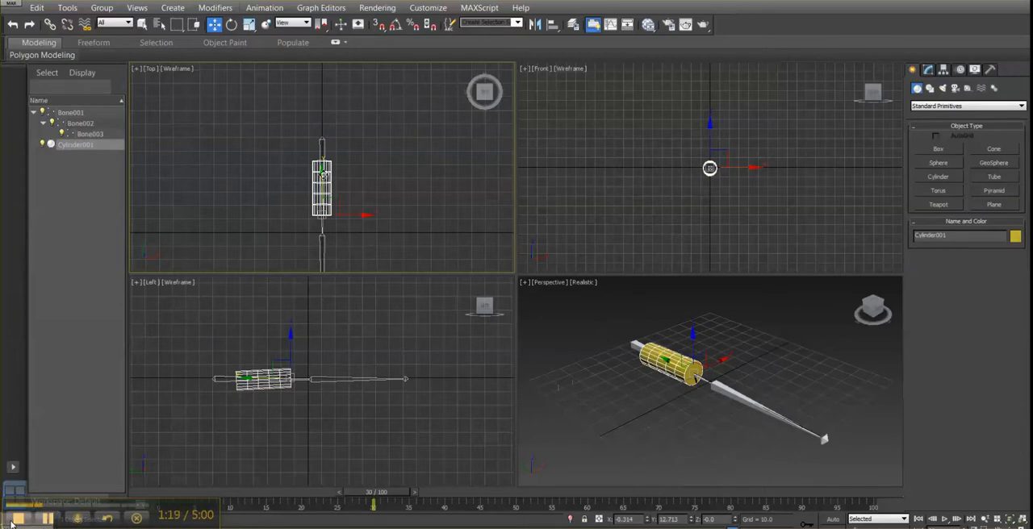
mouse_move(323, 171)
left_mouse_down()
mouse_move(323, 155)
mouse_move(323, 166)
left_mouse_up()
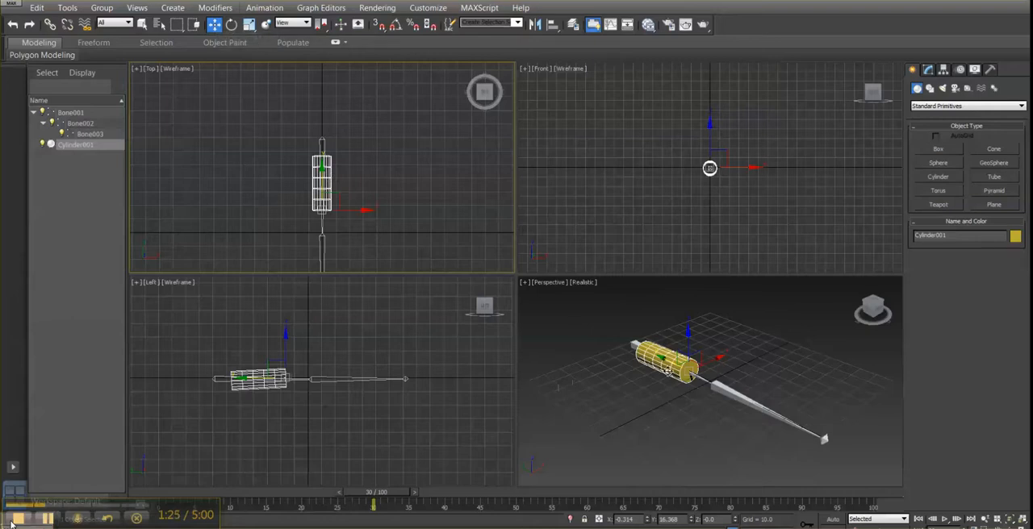
- Clone the cylinder onto the second bone as one independent copy named Cylinder002
left_click(656, 364)
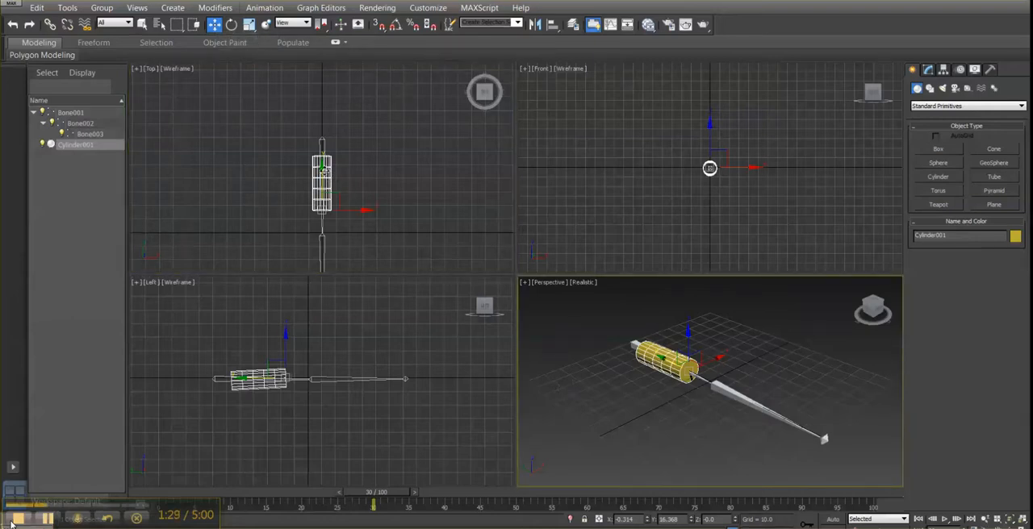
left_click_drag(322, 167, 327, 261, "shift")
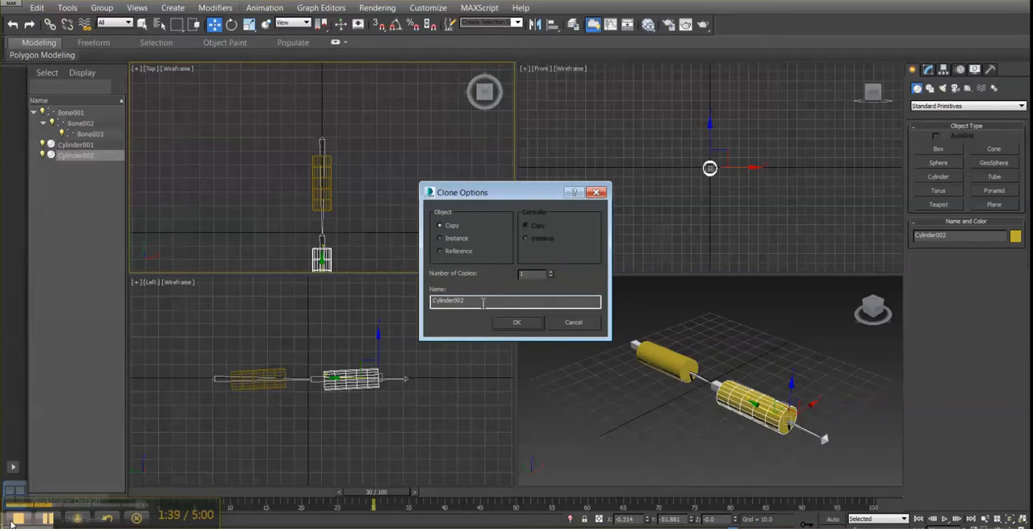
left_click(518, 325)
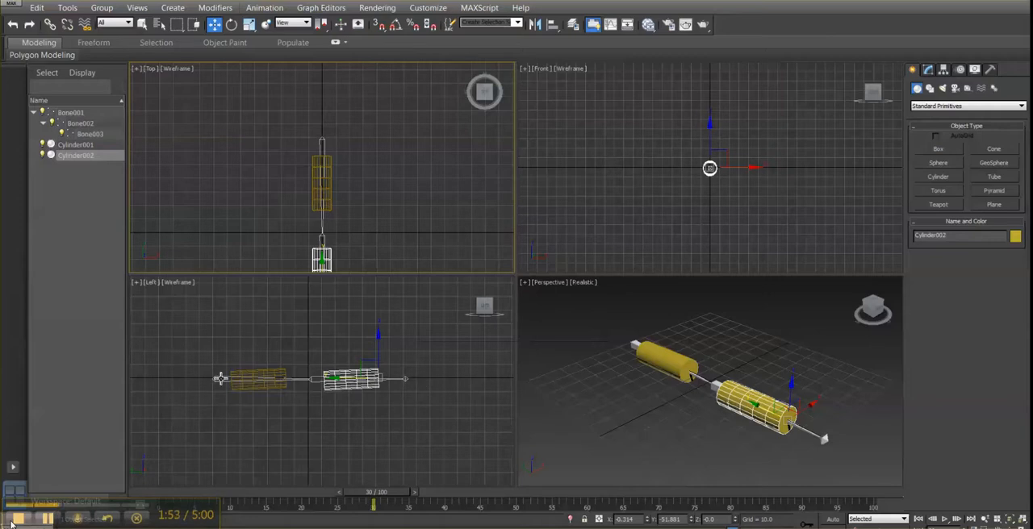
- Try rotating the first bone upward in the Left view without the cylinders attached, and undo the rotation
left_click(318, 384)
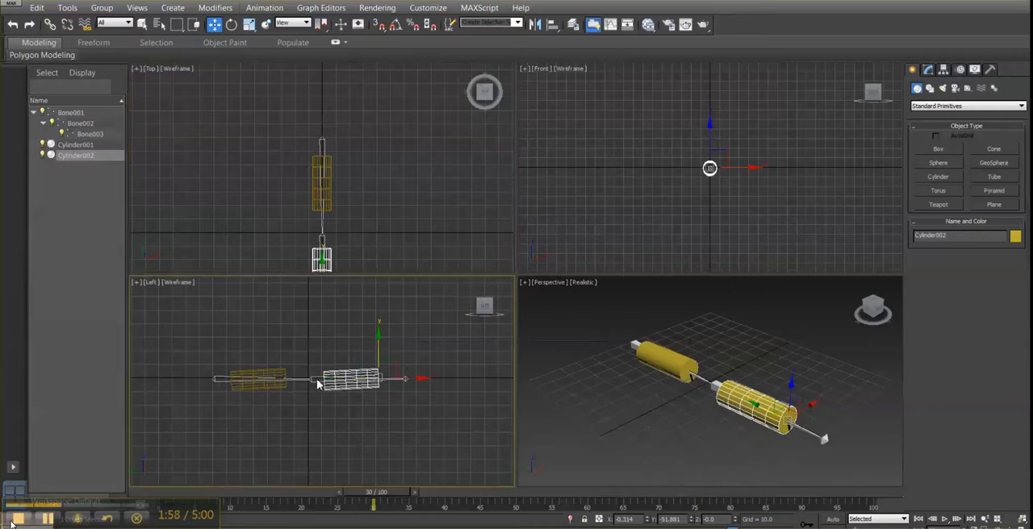
left_click(218, 381)
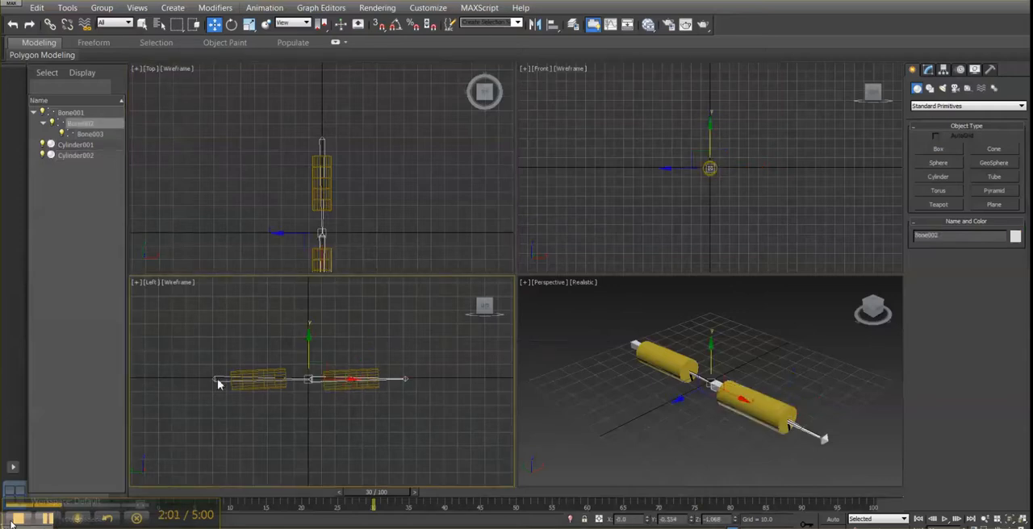
left_click(218, 379)
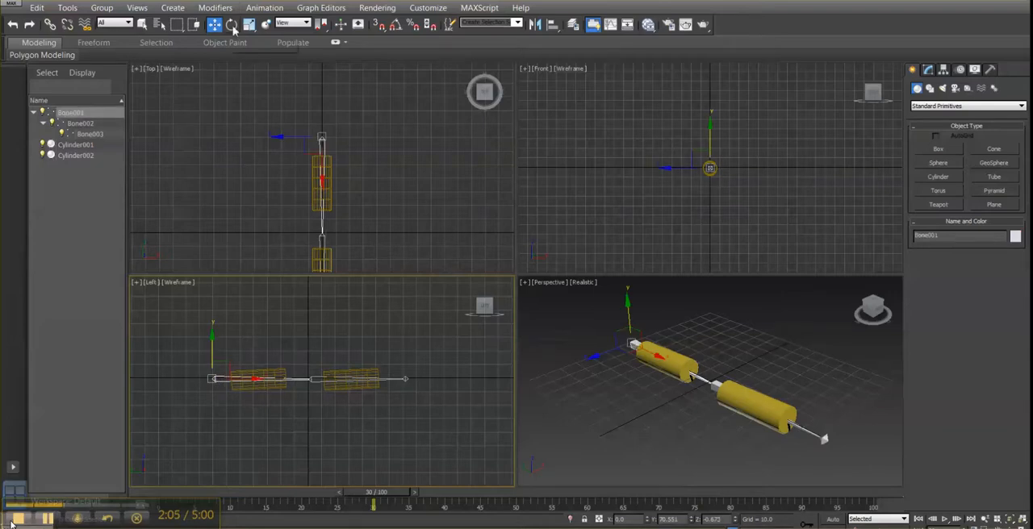
left_click(231, 25)
left_click_drag(250, 363, 249, 333)
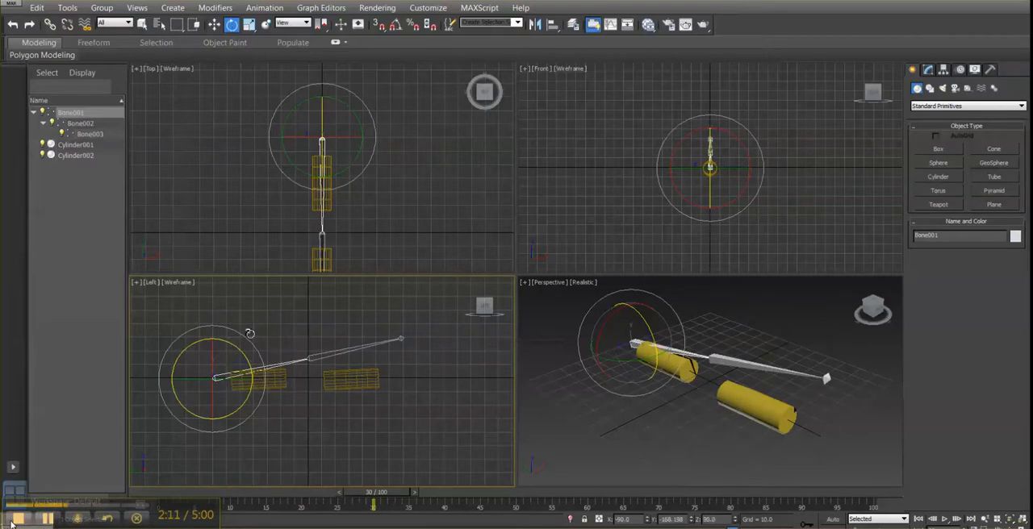
key("ctrl+z")
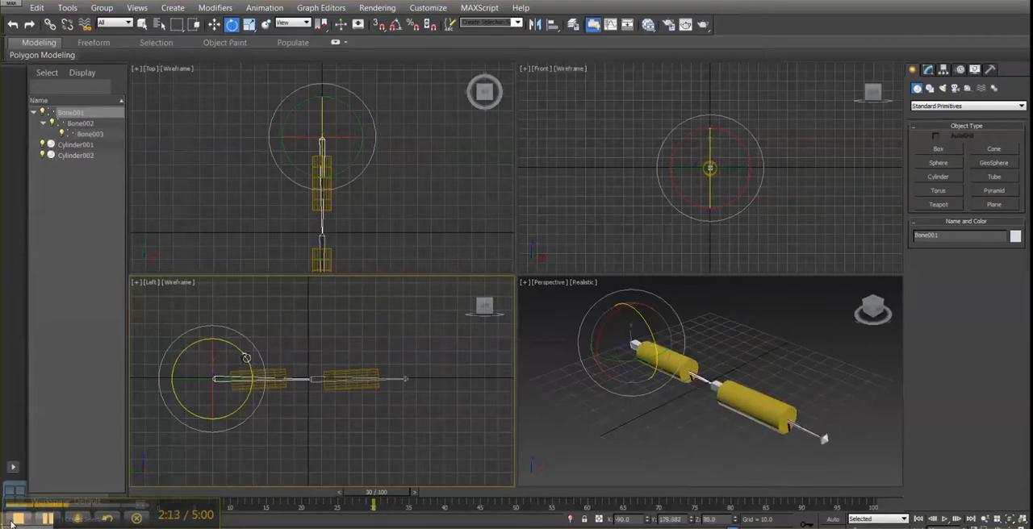
- Apply the Skin modifier to the cylinder around the first bone
left_click(323, 359)
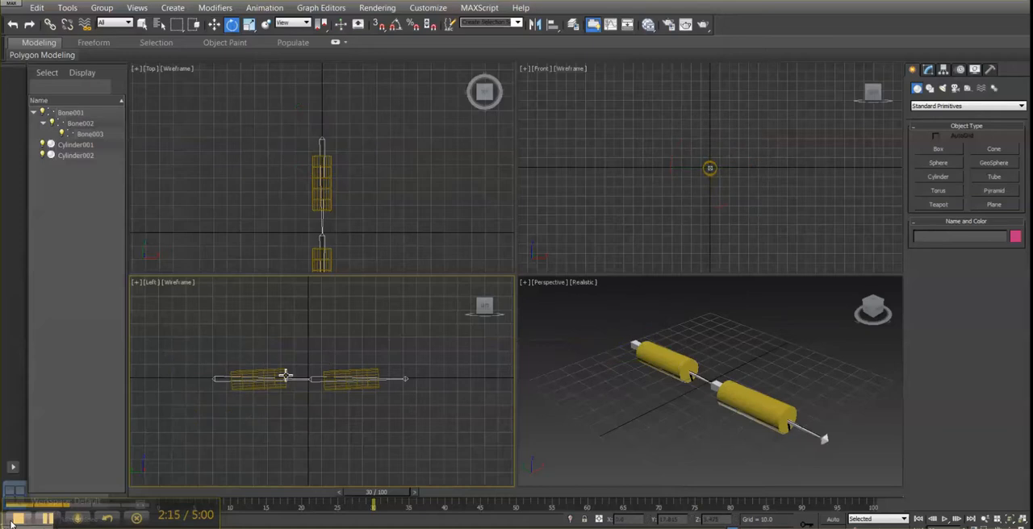
left_click(284, 375)
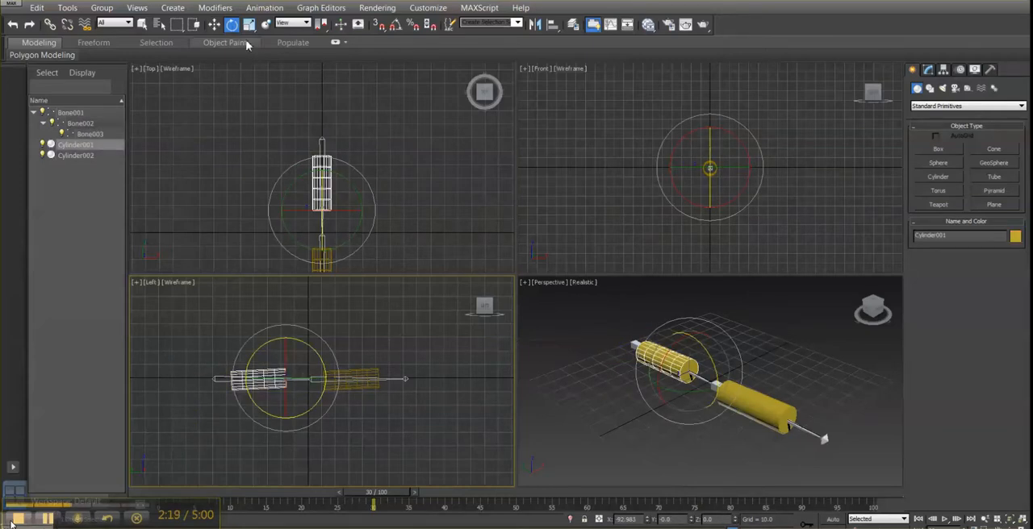
left_click(230, 11)
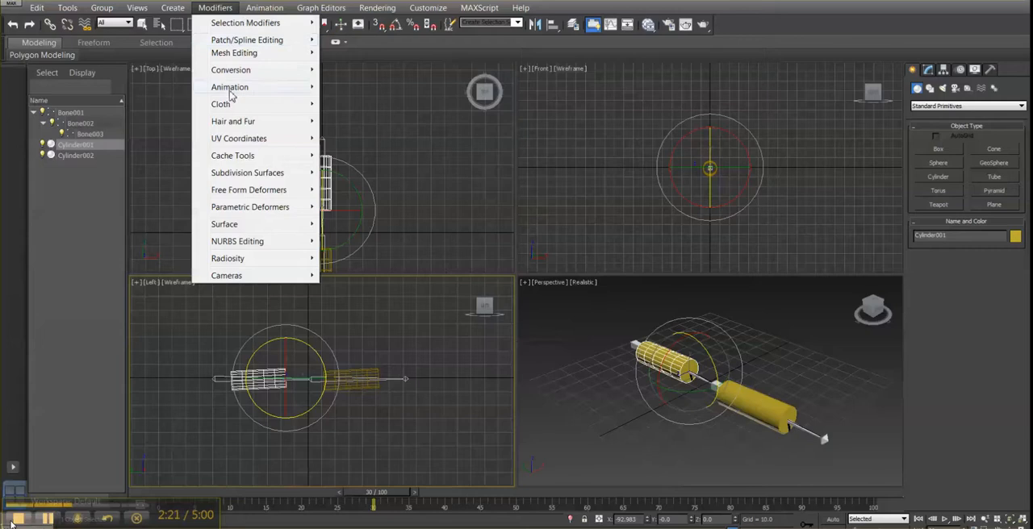
mouse_move(230, 92)
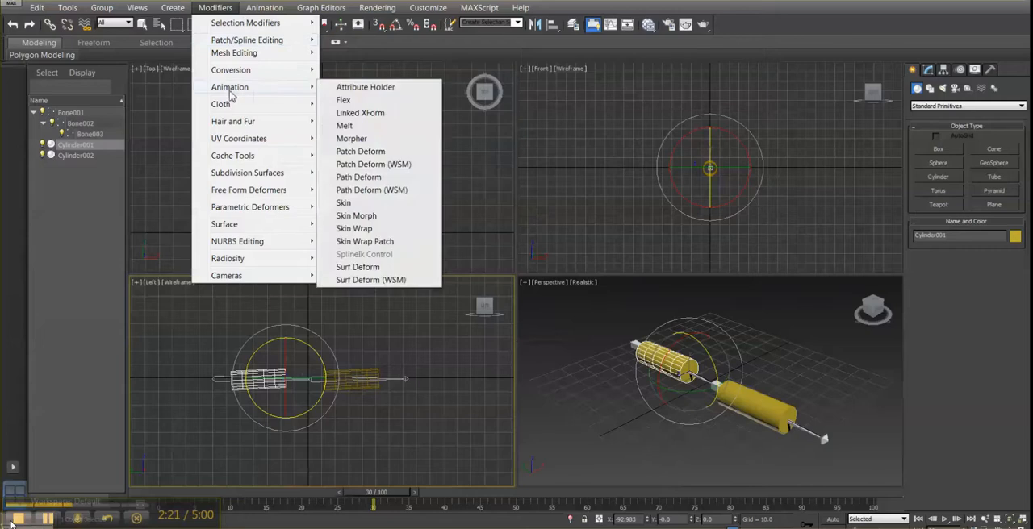
left_click(357, 206)
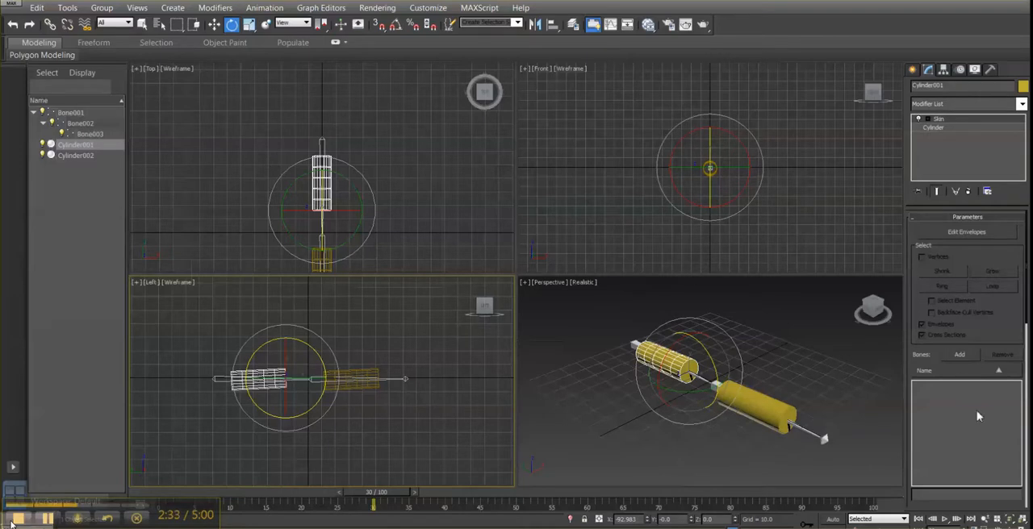
- Add Bone001 to the bone list of the first cylinder's Skin modifier
left_click(957, 356)
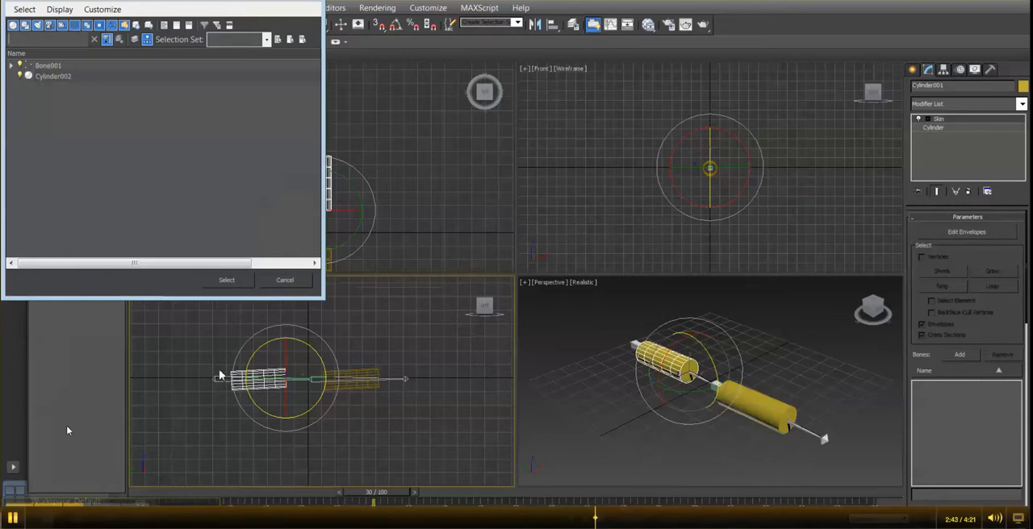
left_click(49, 66)
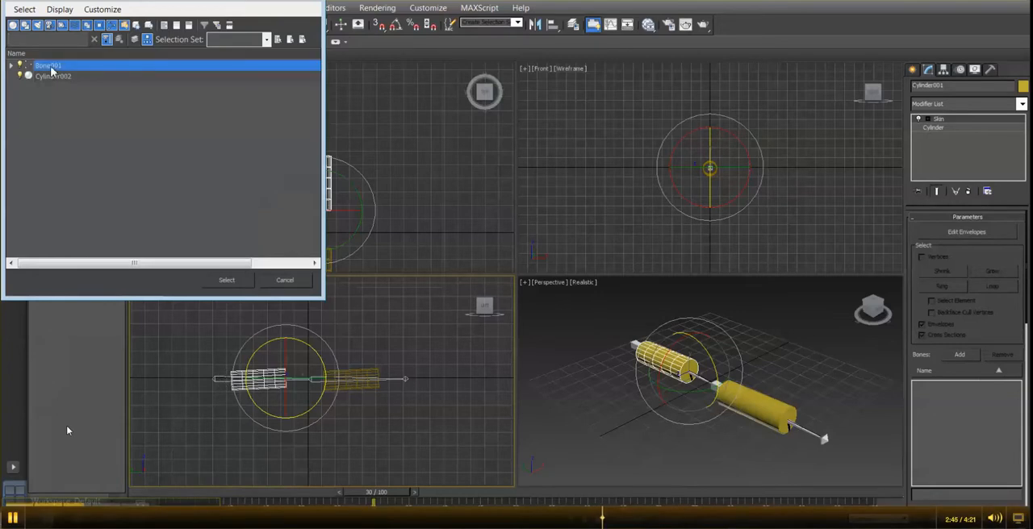
left_click(229, 284)
- Try rotating the first bone slightly downward in the Left view to test the skinned cylinder, and undo the rotation
left_click(224, 381)
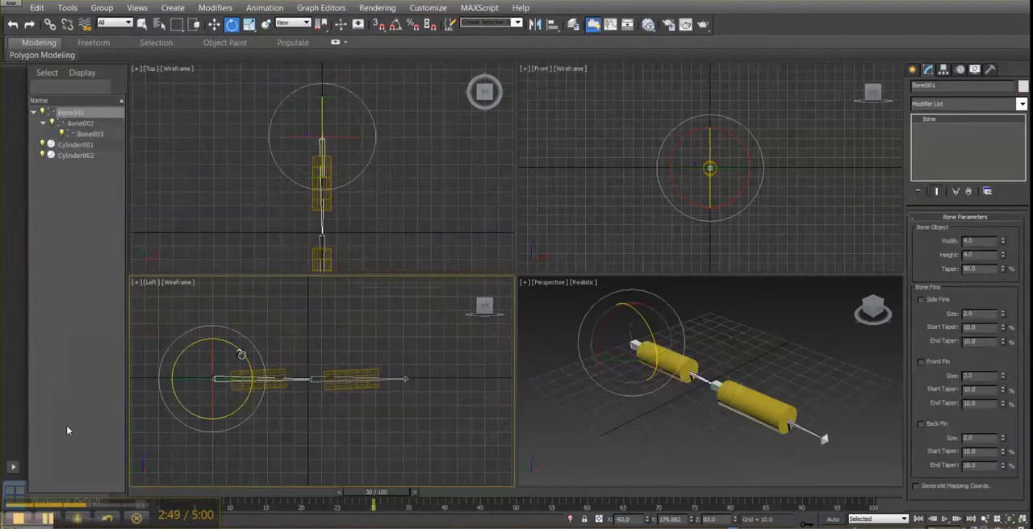
left_click_drag(242, 354, 230, 374)
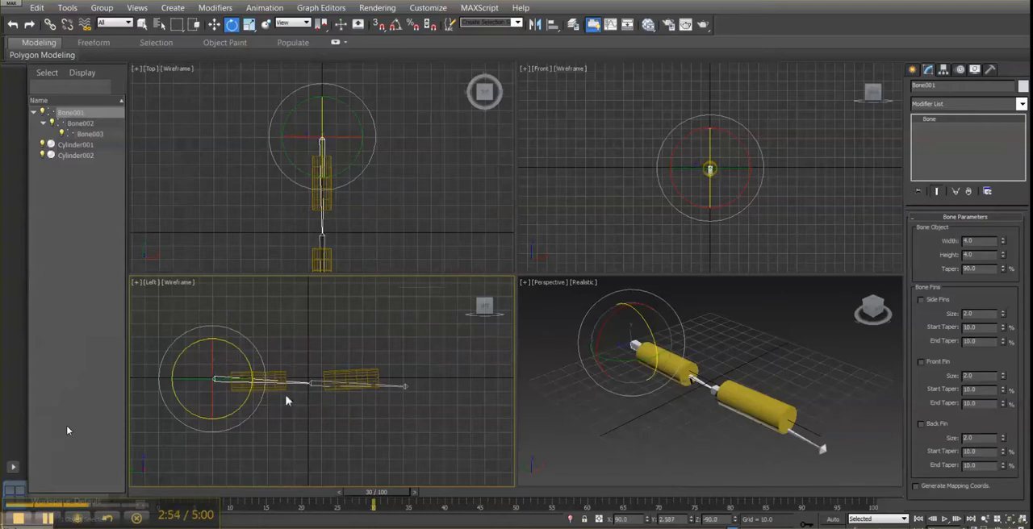
key("ctrl+z")
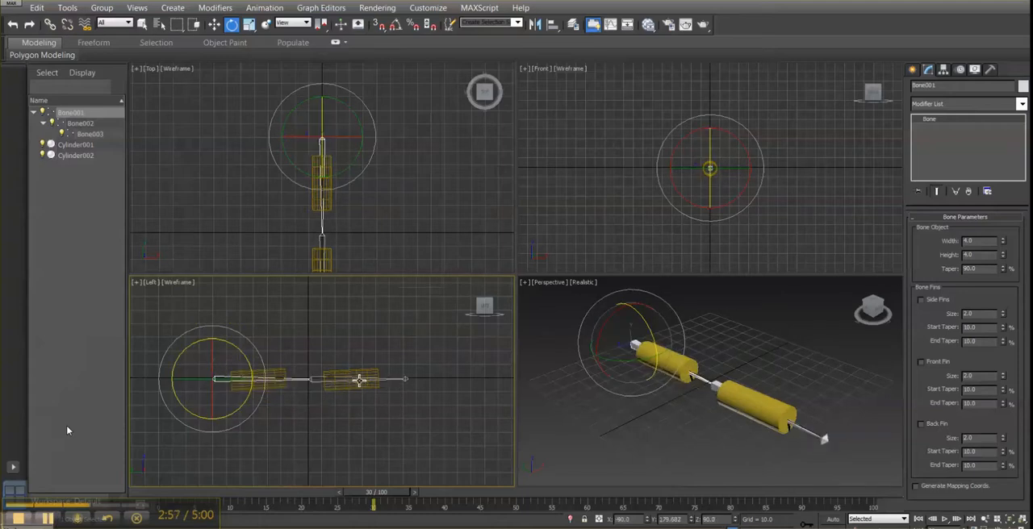
- Apply the Skin modifier to the cylinder around the second bone
left_click(400, 351)
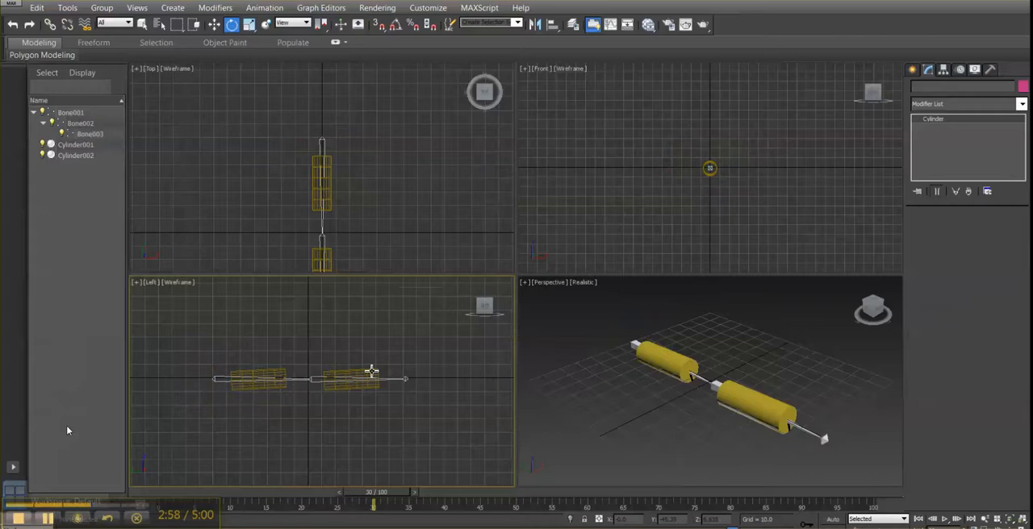
left_click(355, 377)
left_click(214, 8)
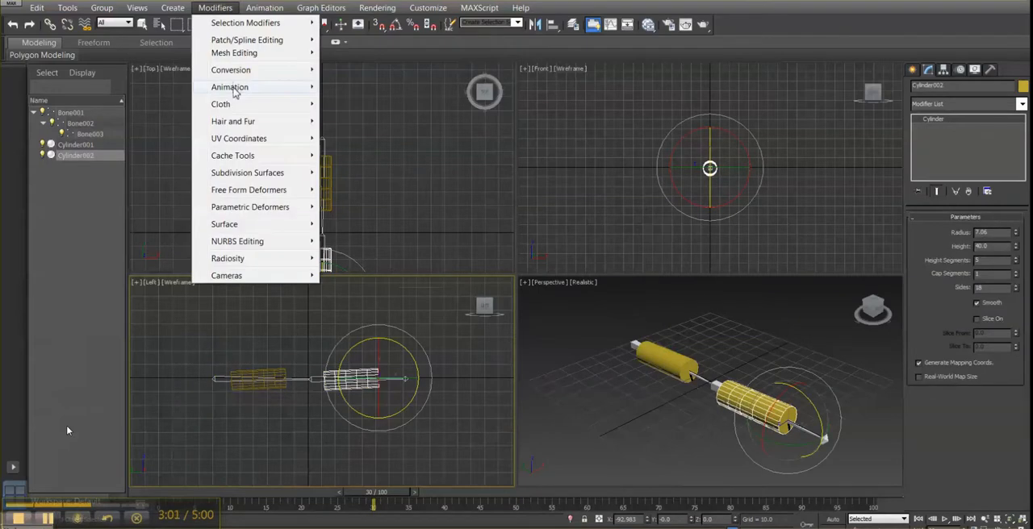
mouse_move(235, 89)
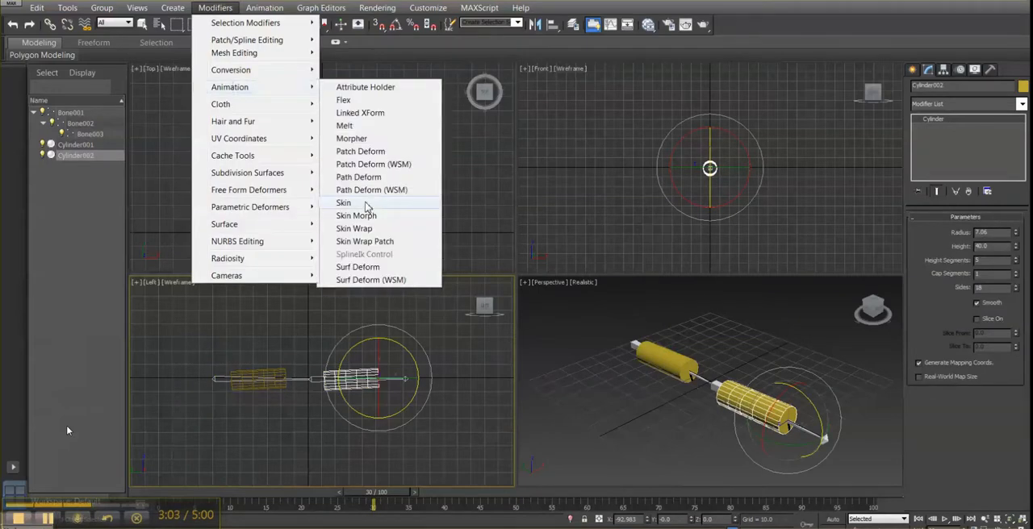
left_click(365, 207)
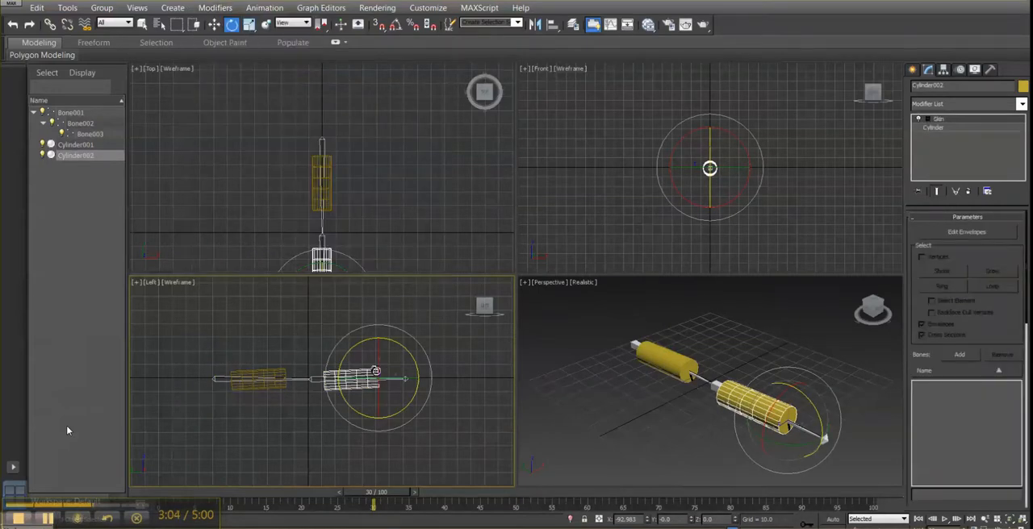
- Add Bone002 to the bone list of the second cylinder's Skin modifier
left_click(959, 356)
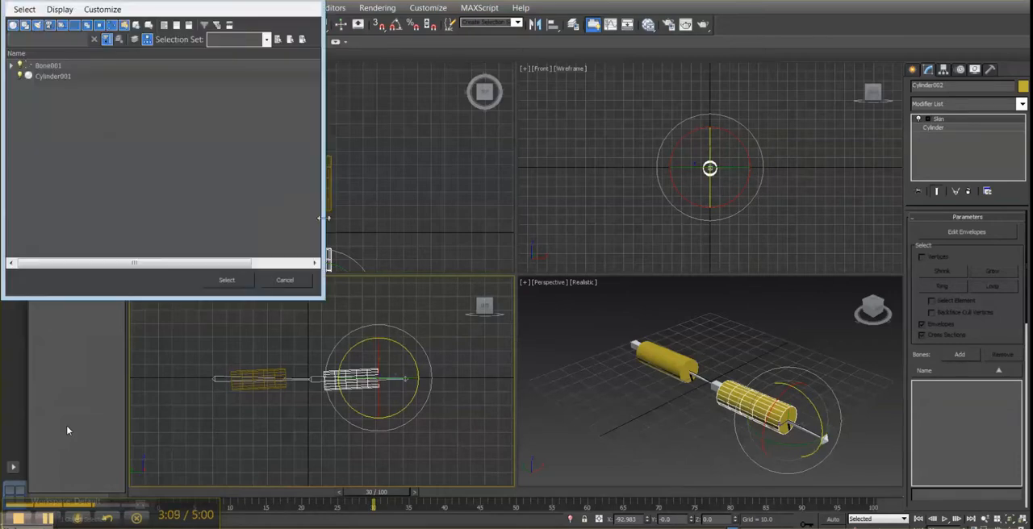
left_click(10, 66)
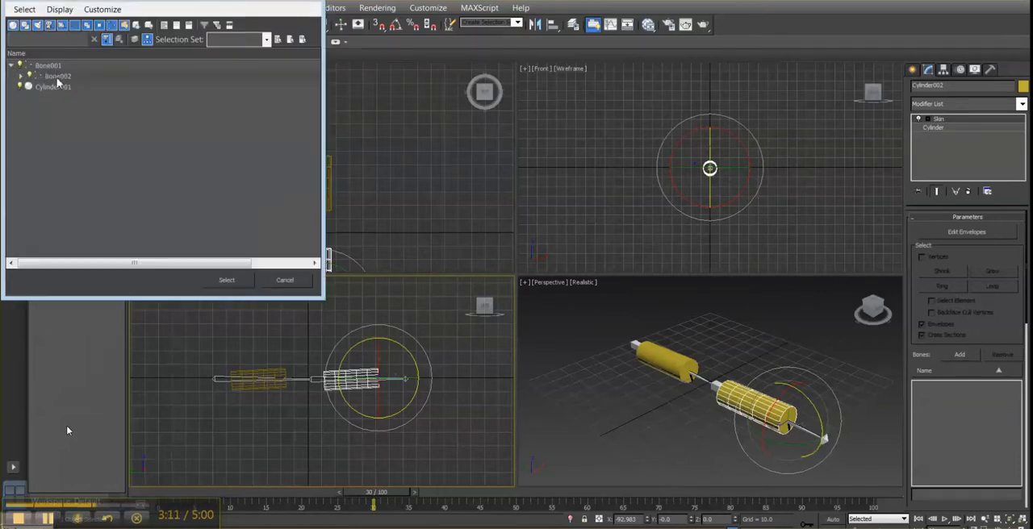
left_click(58, 76)
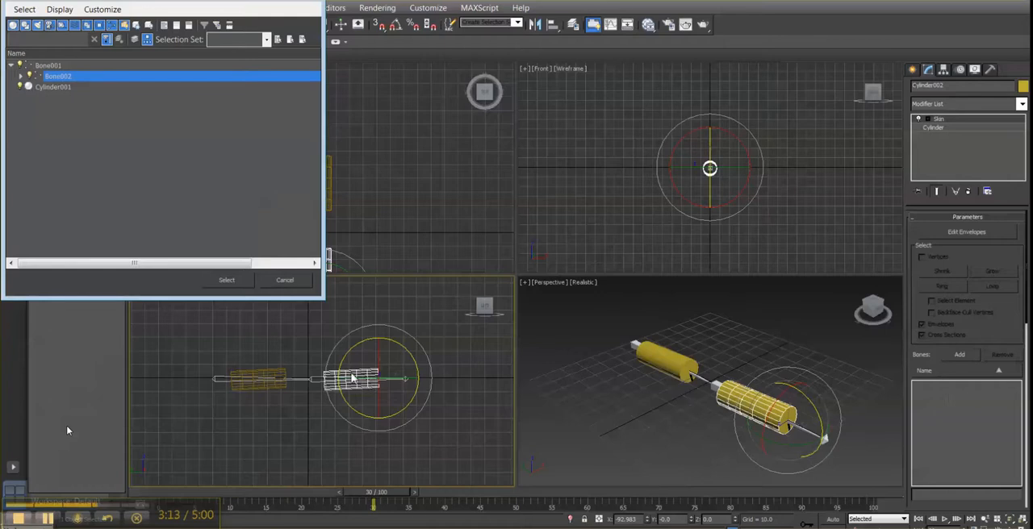
left_click(249, 283)
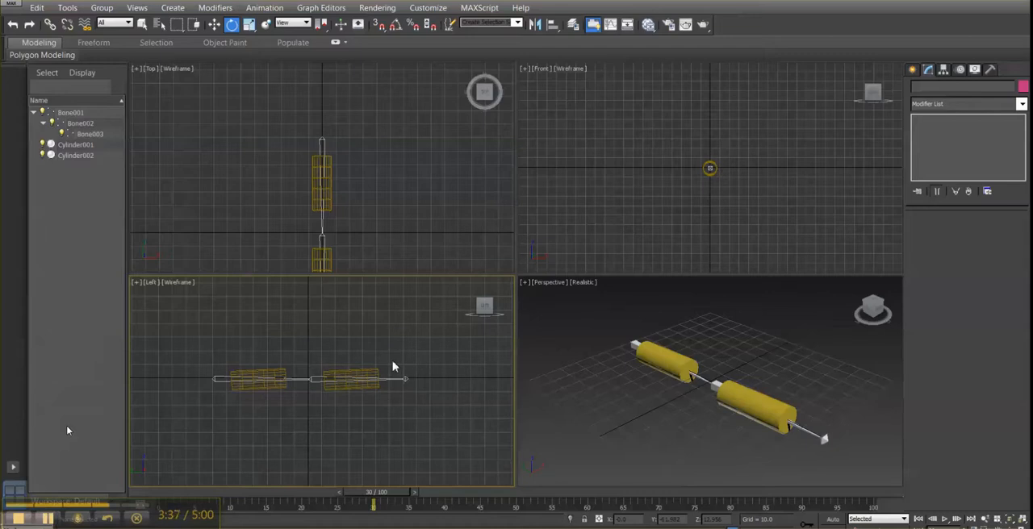
- Apply the Skin Morph modifier on top of Skin on the cylinder around the first bone
left_click(281, 373)
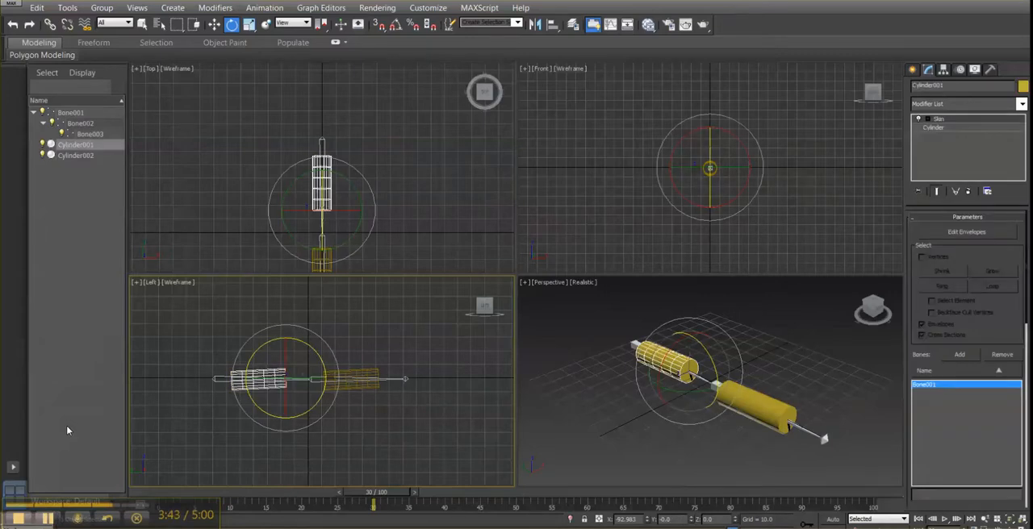
left_click(216, 8)
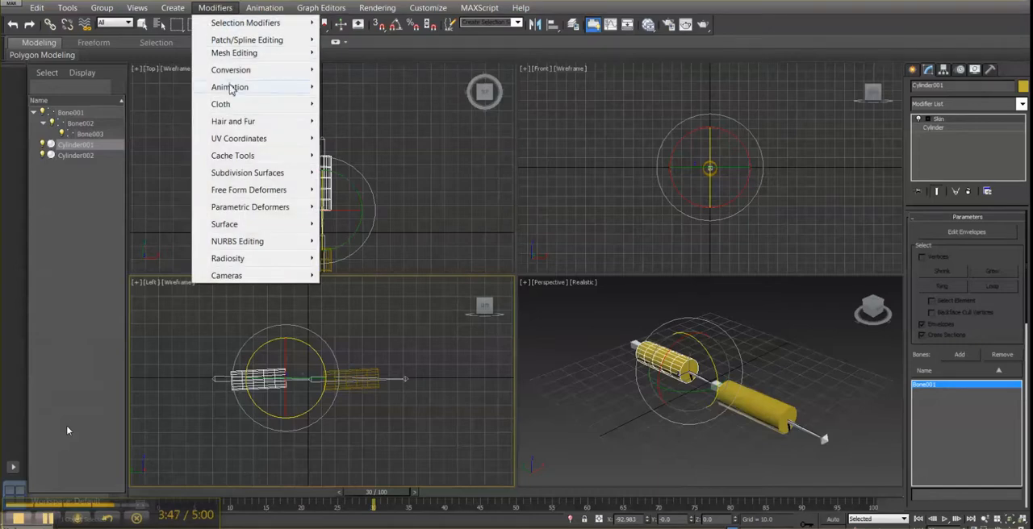
mouse_move(232, 89)
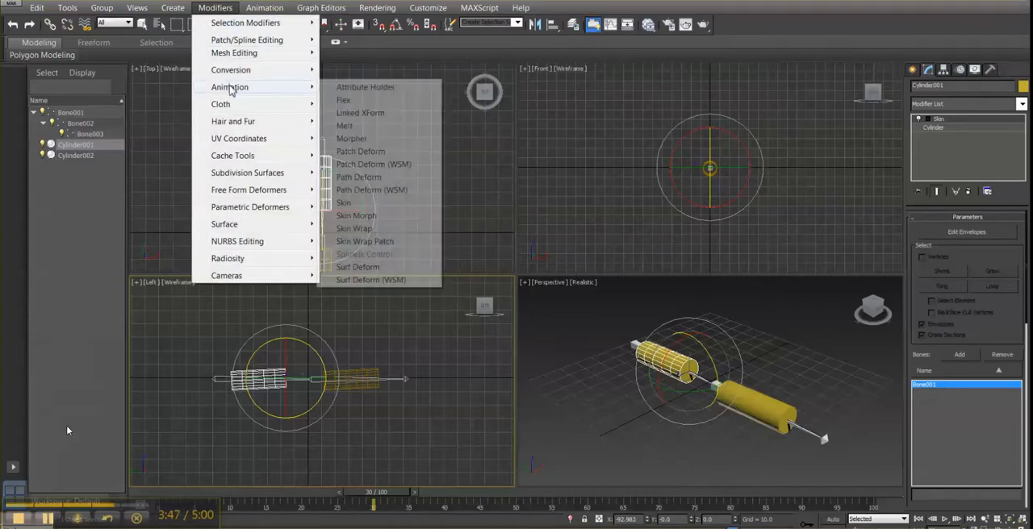
left_click(381, 218)
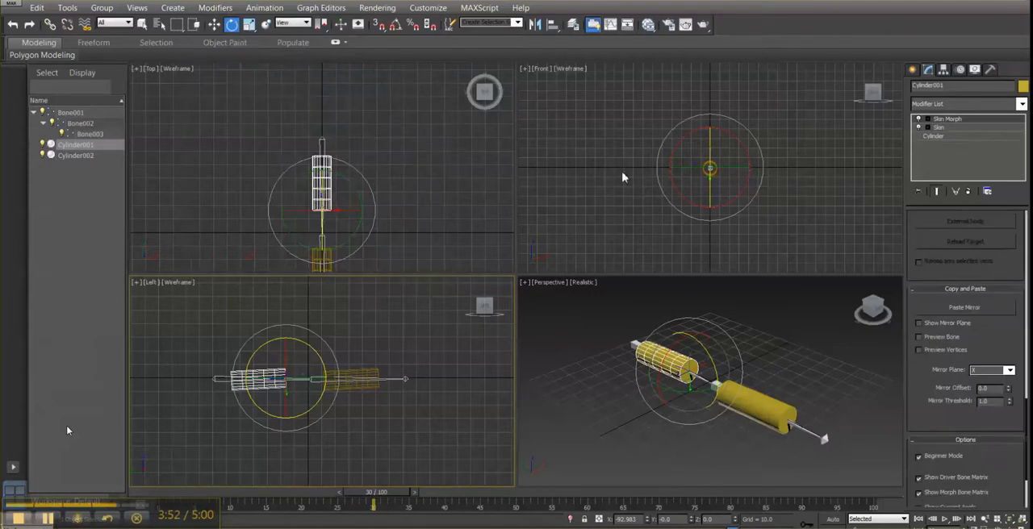
- Add Bone001 to the bone list of the first cylinder's Skin Morph modifier
left_click(949, 121)
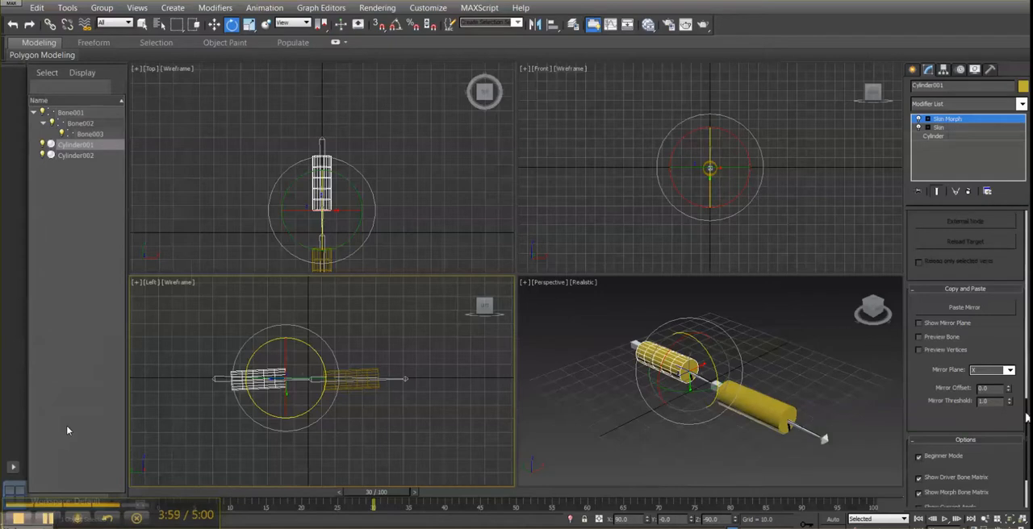
scroll(1023, 367, "up", 5)
scroll(1023, 367, "up", 5)
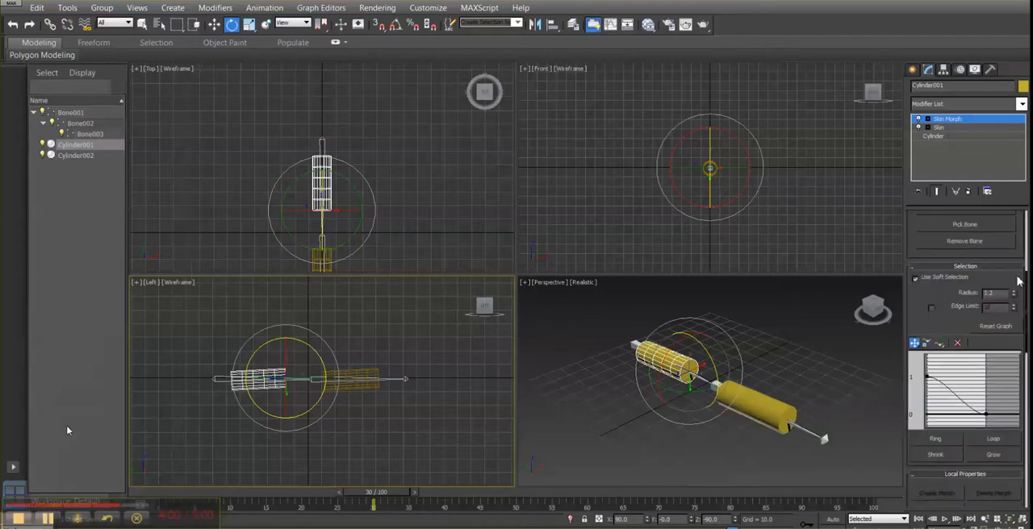
scroll(1013, 218, "up", 1)
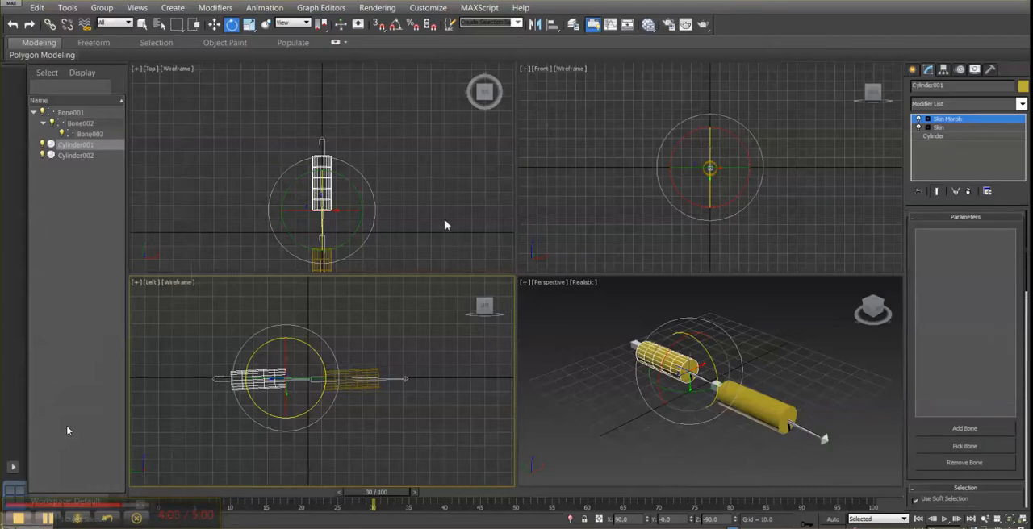
left_click(945, 433)
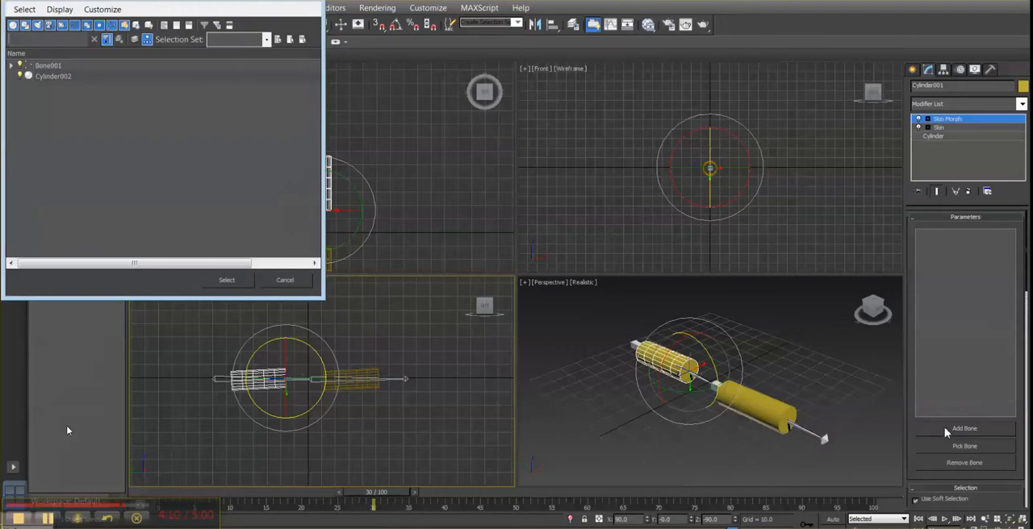
left_click(57, 66)
left_click(234, 286)
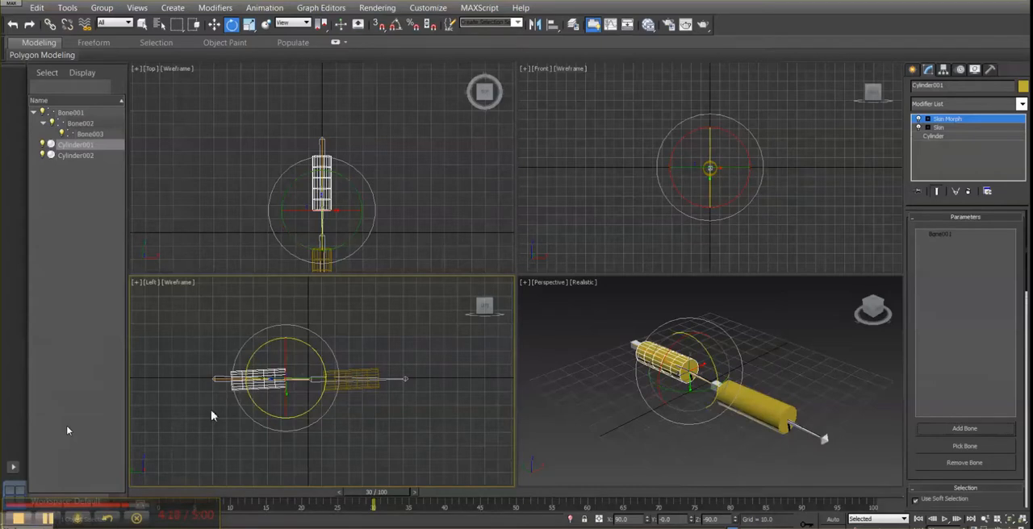
left_click(23, 522)
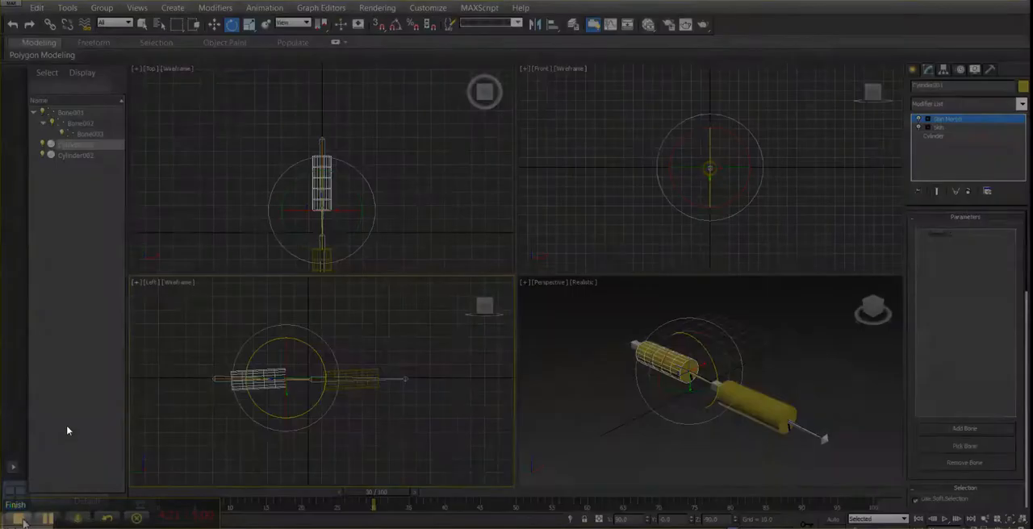